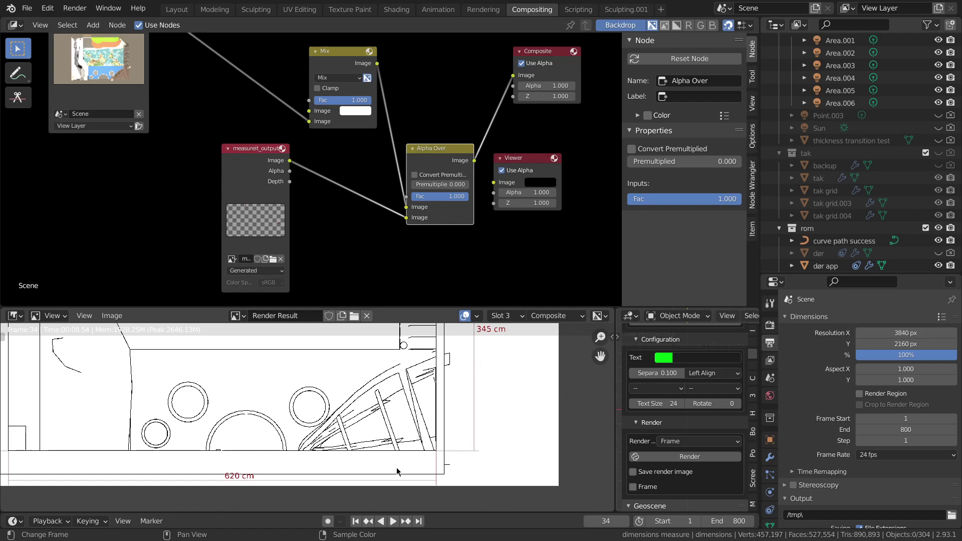
- Re-render the MeasureIt overlay and reattach the measureit_output link to the lower image input of the Alpha Over node
scroll(285, 469, up, 2)
middle_drag(440, 437, 399, 389)
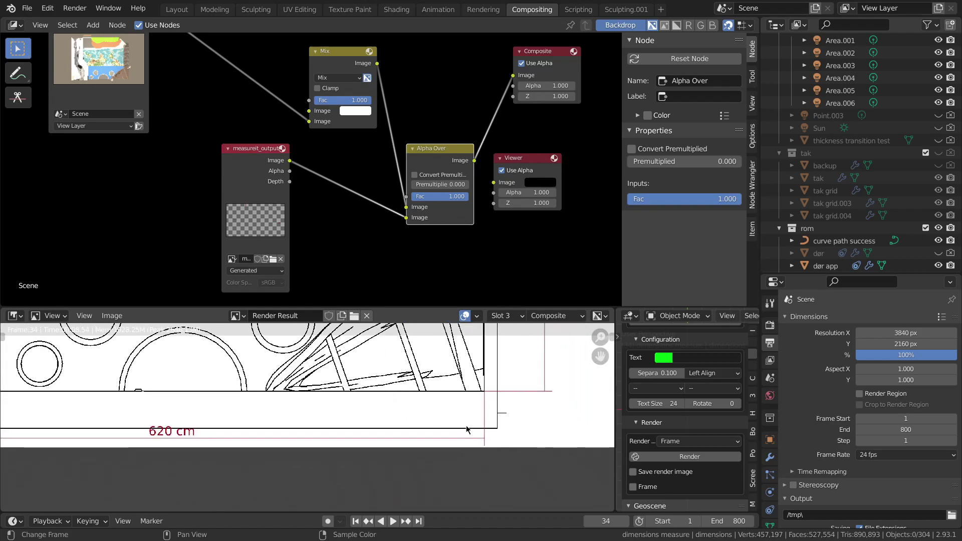
scroll(496, 444, up, 1)
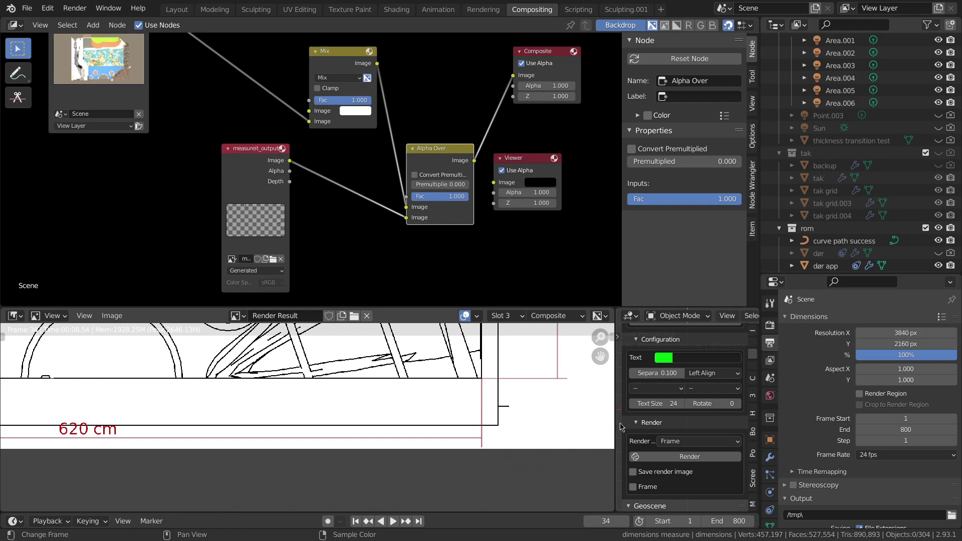
scroll(451, 432, down, 3)
scroll(671, 386, up, 1)
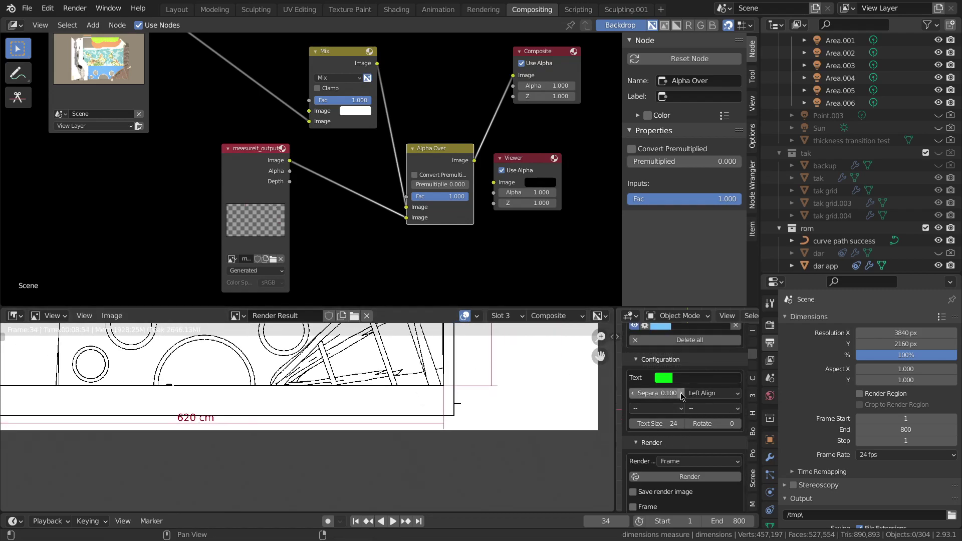
scroll(684, 406, down, 1)
click(687, 457)
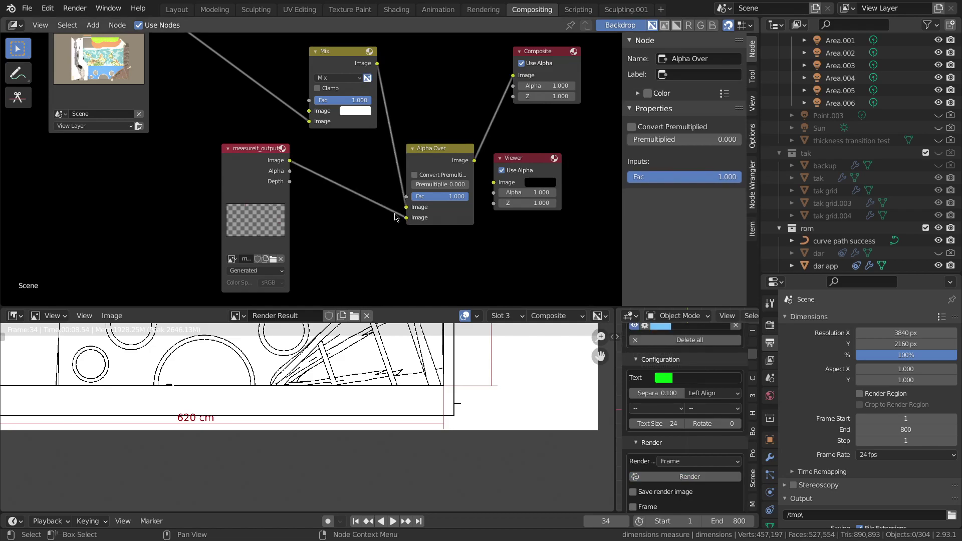
drag(406, 218, 413, 221)
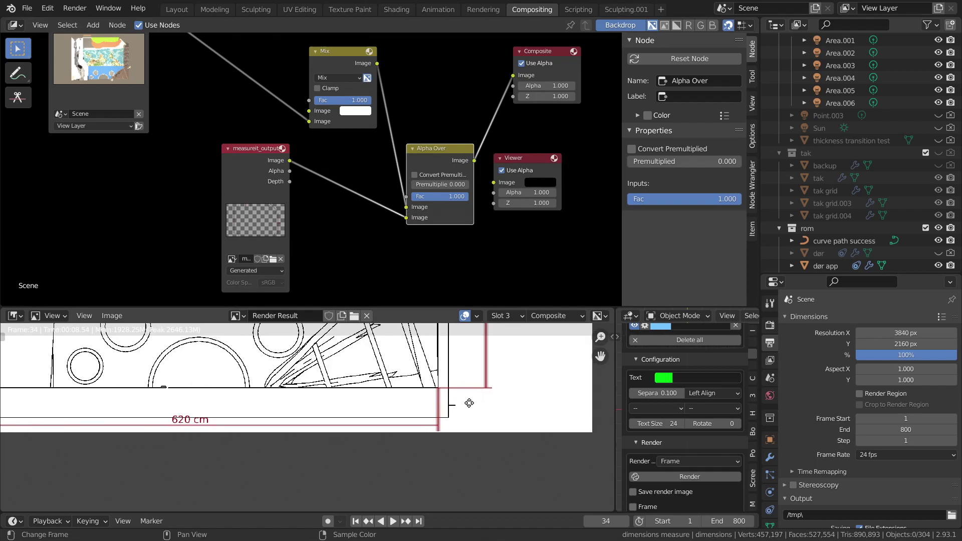
- Examine the dimension lines and labels along the plan's edges in the render result, and check the vertical render resolution
scroll(468, 400, up, 4)
mouse_move(433, 406)
middle_down()
mouse_move(391, 436)
mouse_move(408, 508)
mouse_move(401, 501)
middle_up()
scroll(390, 409, down, 4)
middle_drag(431, 408, 435, 510)
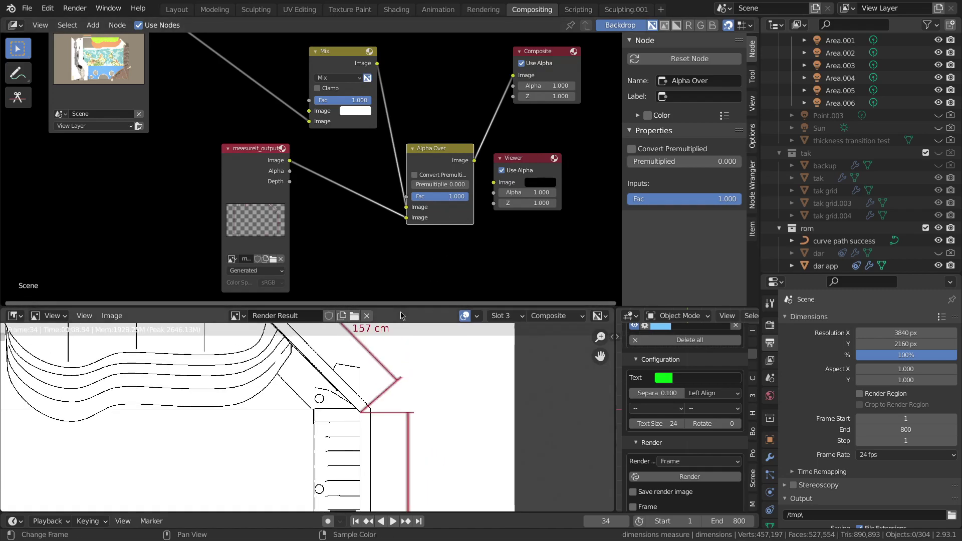
scroll(365, 388, down, 1)
scroll(364, 387, down, 1)
middle_drag(403, 450, 457, 536)
scroll(403, 436, up, 2)
middle_drag(411, 420, 380, 313)
middle_drag(413, 479, 389, 373)
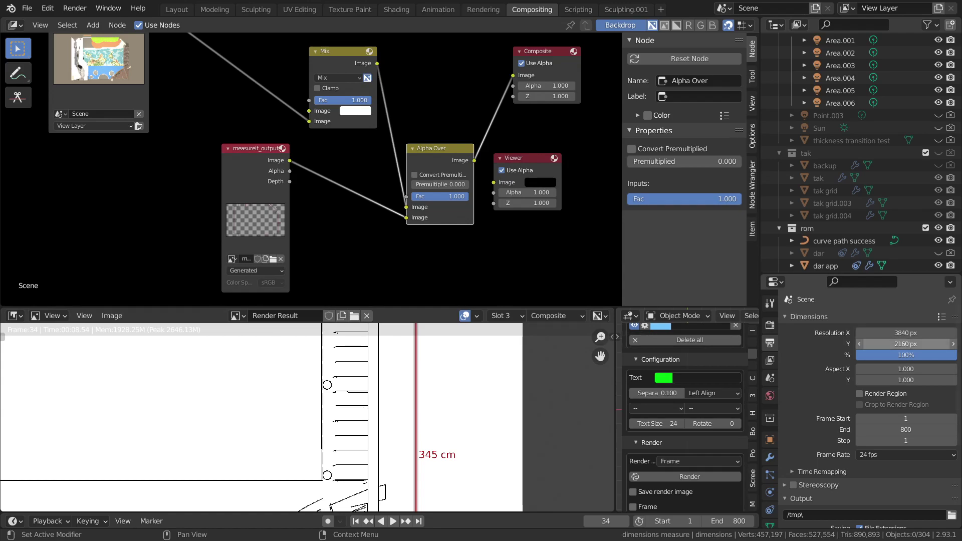
click(902, 343)
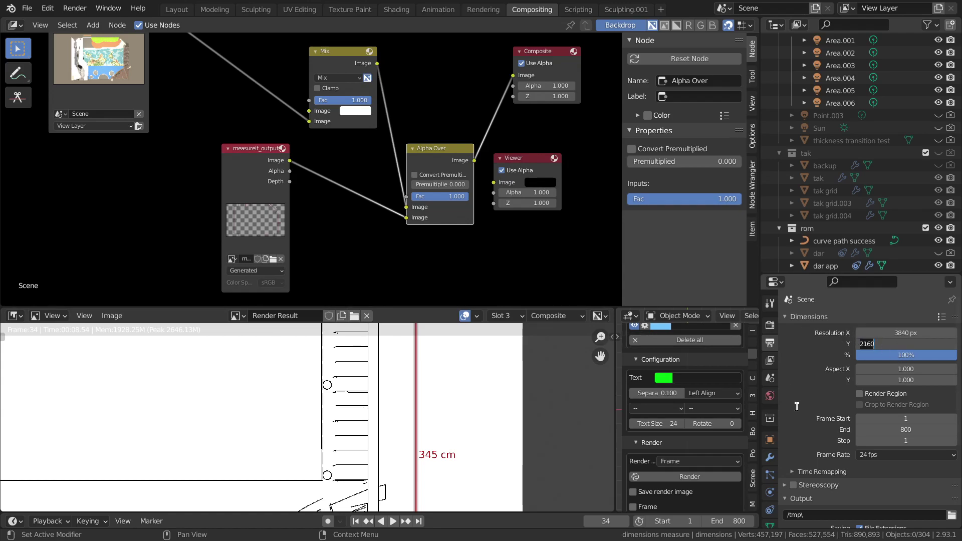
key(Return)
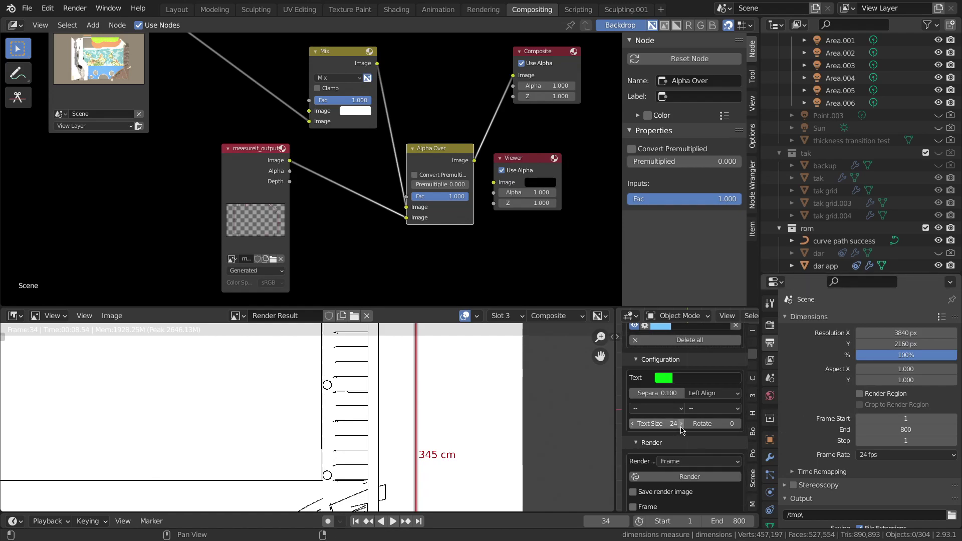
- Turn off the Scale display for the MeasureIt items of the dimensions object
scroll(691, 423, down, 2)
scroll(693, 423, up, 10)
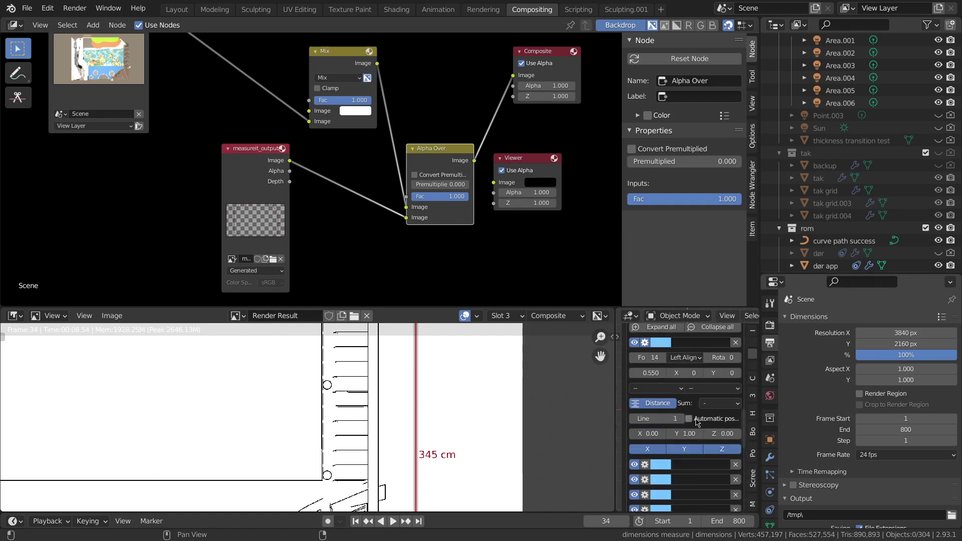
scroll(688, 421, up, 4)
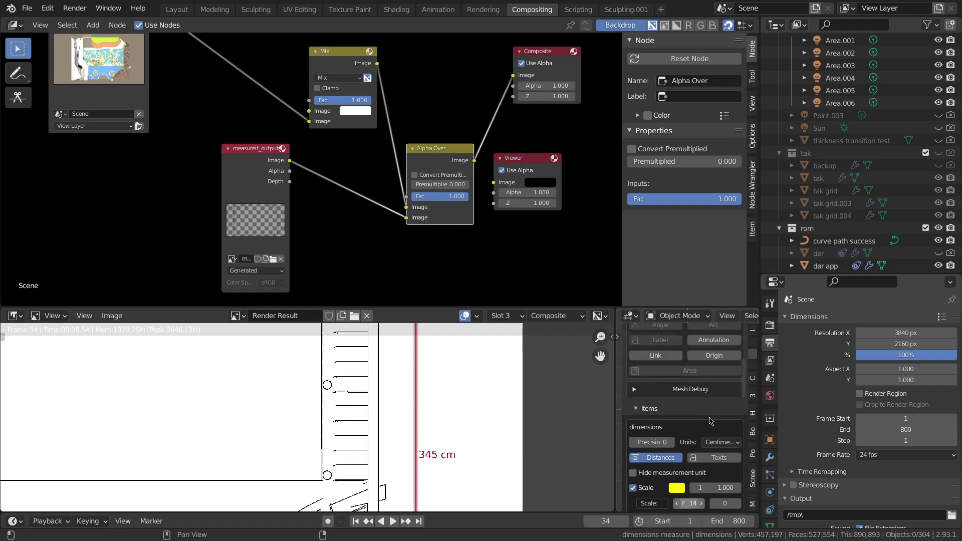
scroll(671, 423, down, 3)
click(633, 428)
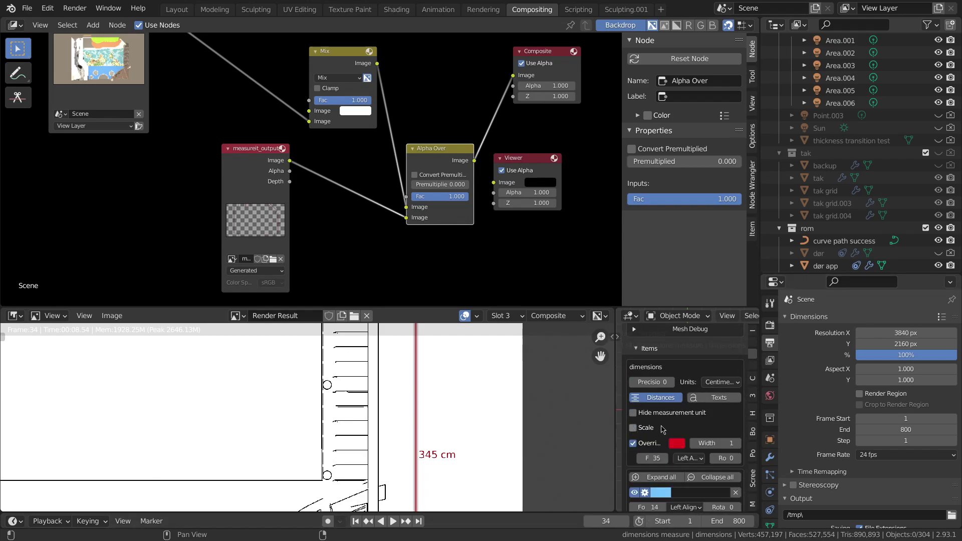
- Review the override line width and the distance item settings, and examine the dimension lines around the plan in the render result
scroll(654, 401, down, 2)
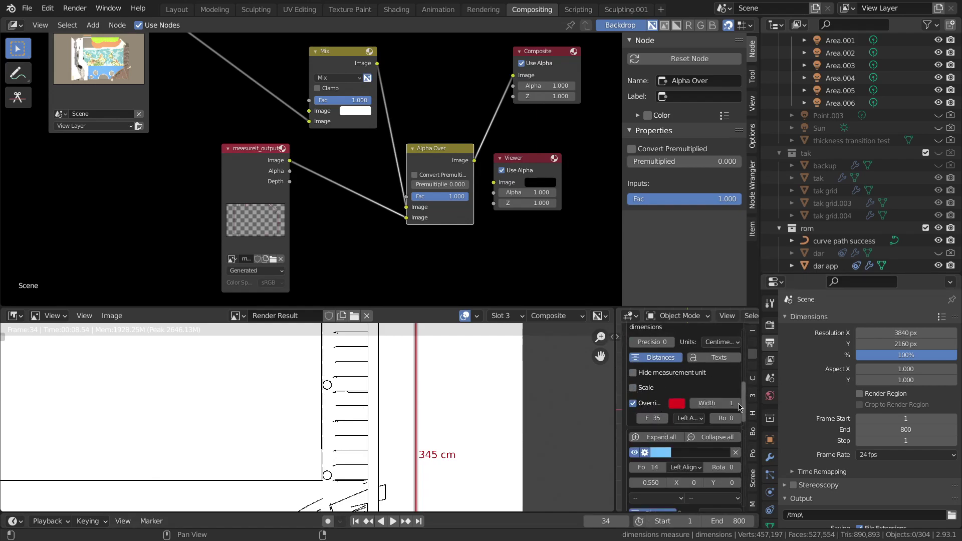
click(723, 399)
key(Return)
scroll(697, 388, down, 2)
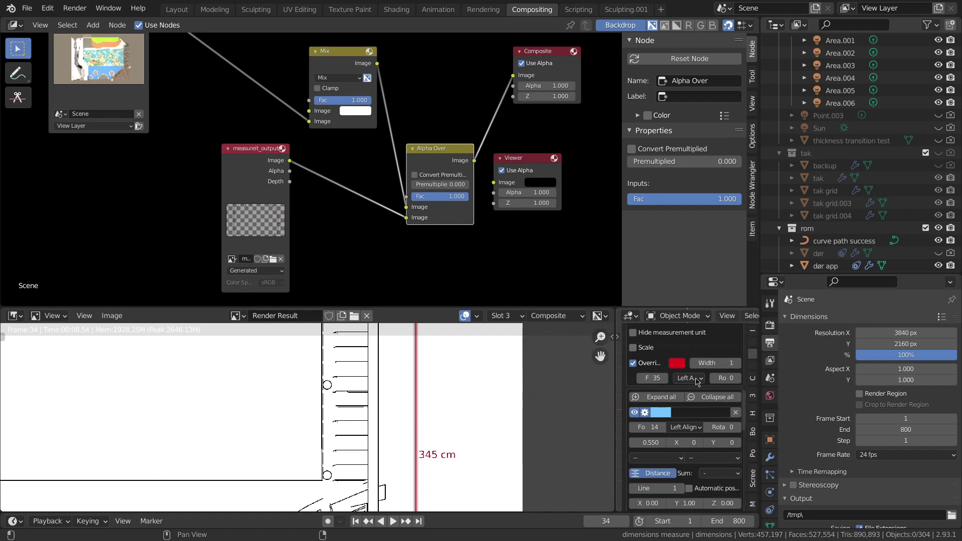
scroll(690, 381, down, 2)
scroll(690, 381, down, 3)
scroll(504, 453, down, 2)
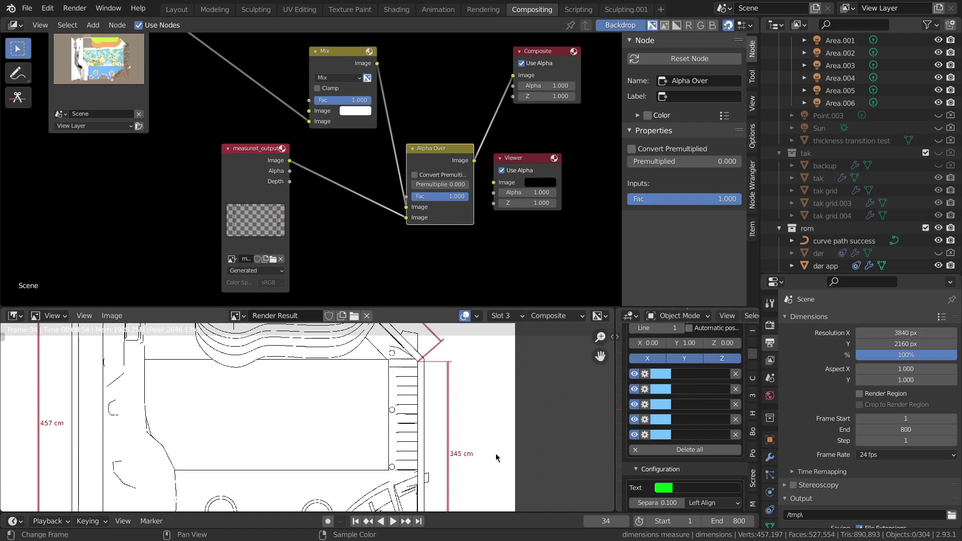
scroll(516, 426, down, 2)
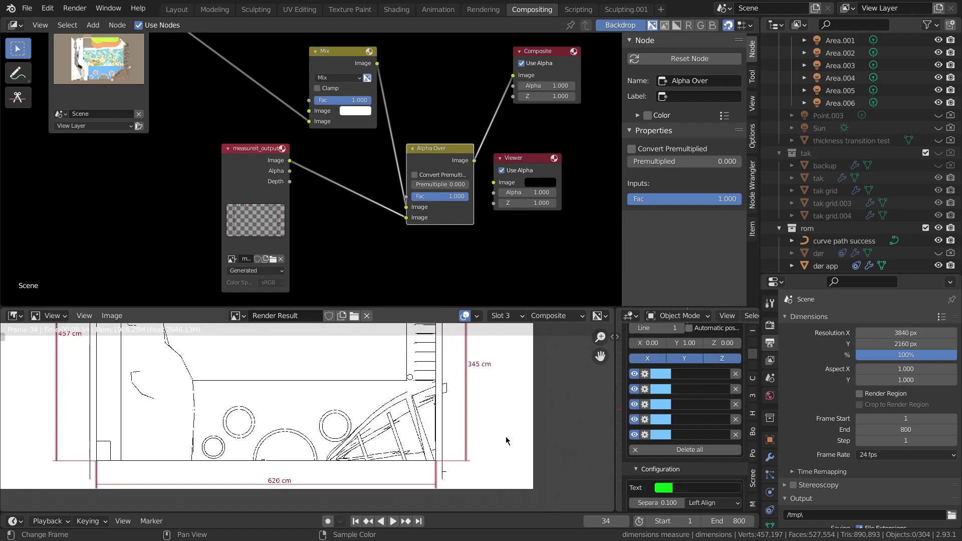
middle_drag(454, 492, 461, 476)
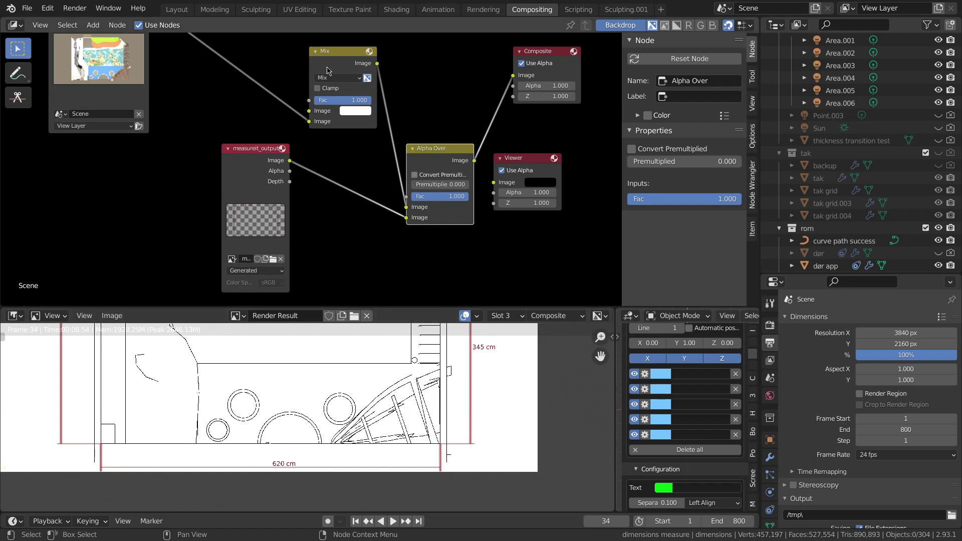
- Render the MeasureIt overlay from the Layout workspace, then reattach its link to the Alpha Over node in the Compositing workspace
click(177, 9)
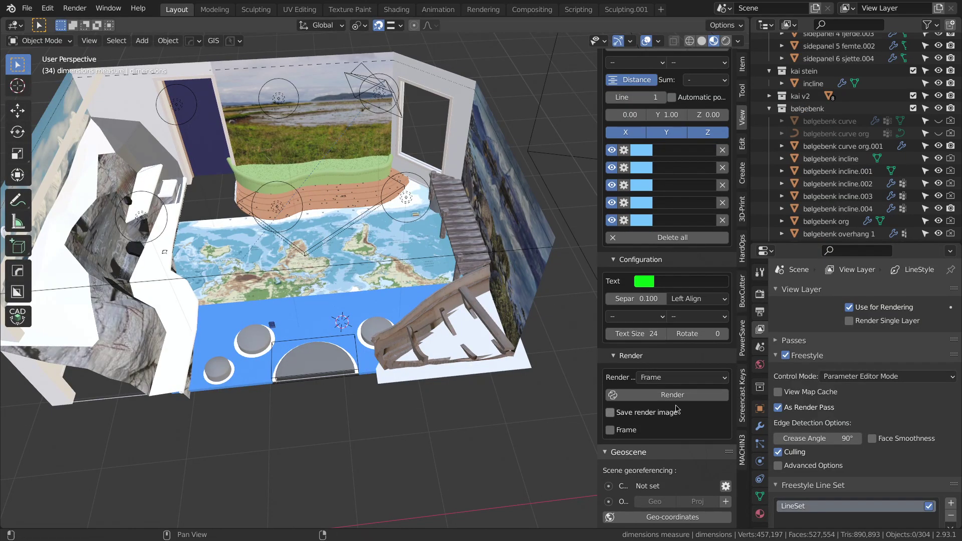
click(33, 41)
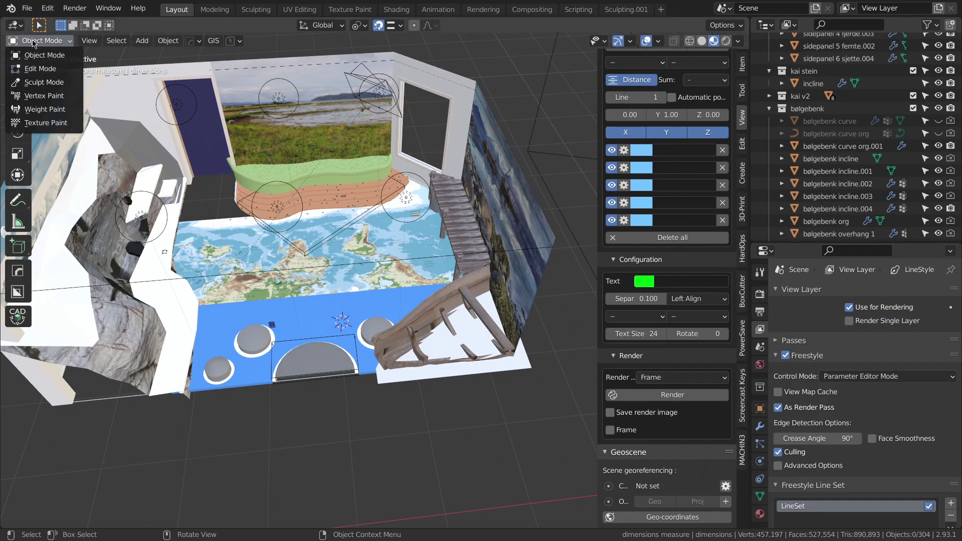
click(672, 396)
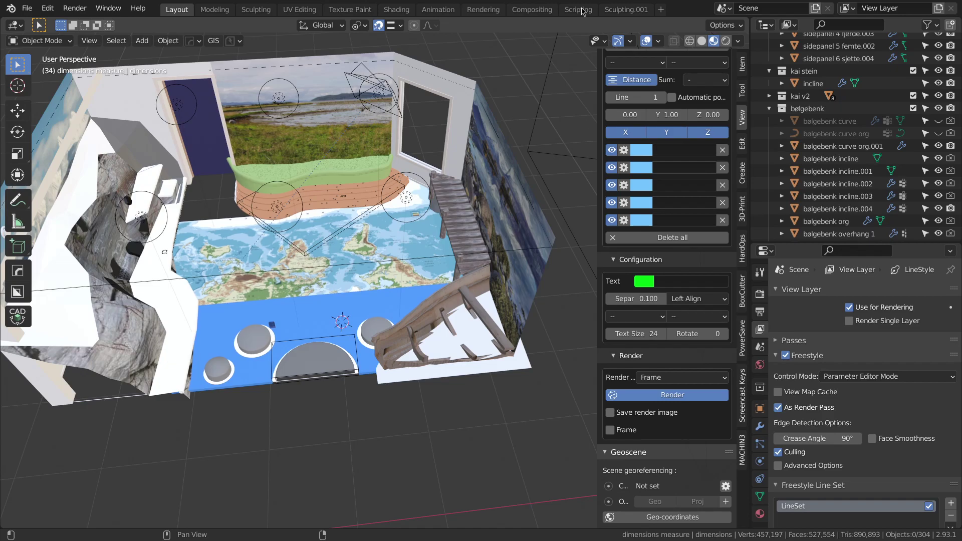
click(533, 10)
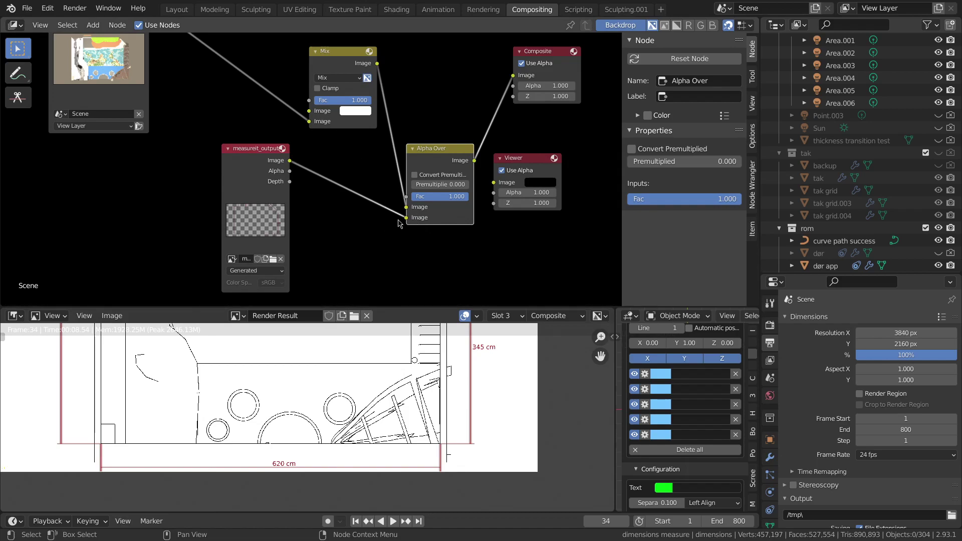
mouse_move(406, 220)
mouse_down()
mouse_move(393, 212)
mouse_move(406, 218)
mouse_up()
- Examine the refreshed composite around the plan's lower dimension line and review the MeasureIt override settings
scroll(429, 444, up, 6)
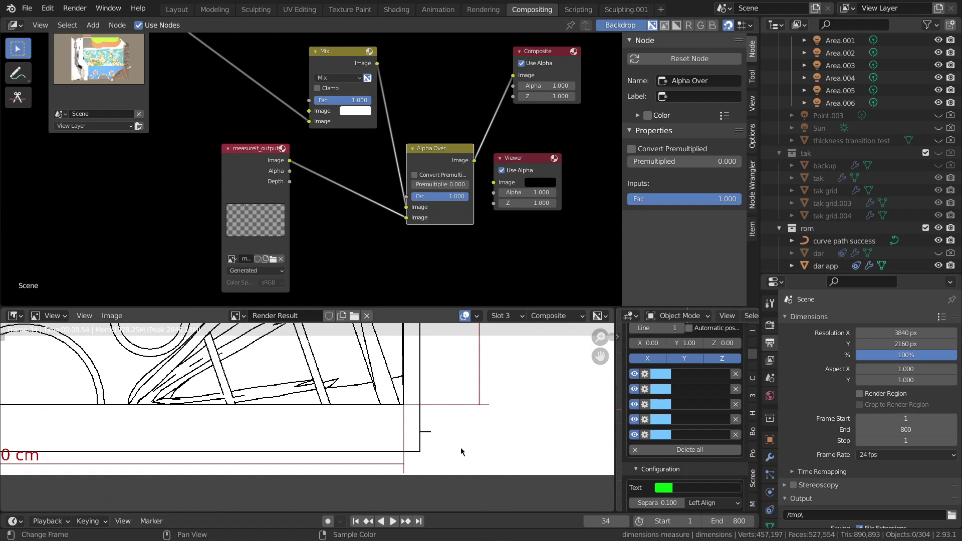
middle_drag(314, 495, 456, 447)
scroll(438, 394, down, 4)
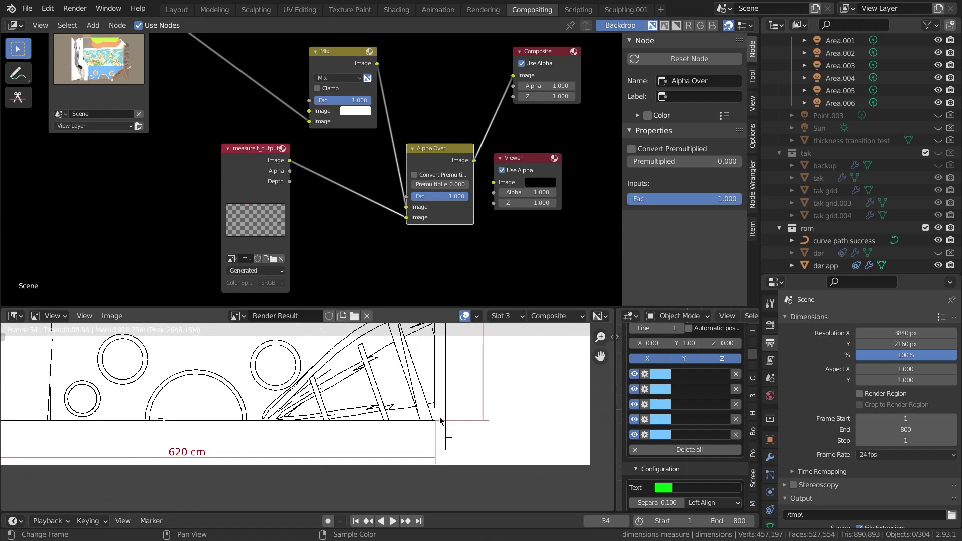
scroll(439, 419, down, 2)
middle_drag(441, 395, 434, 431)
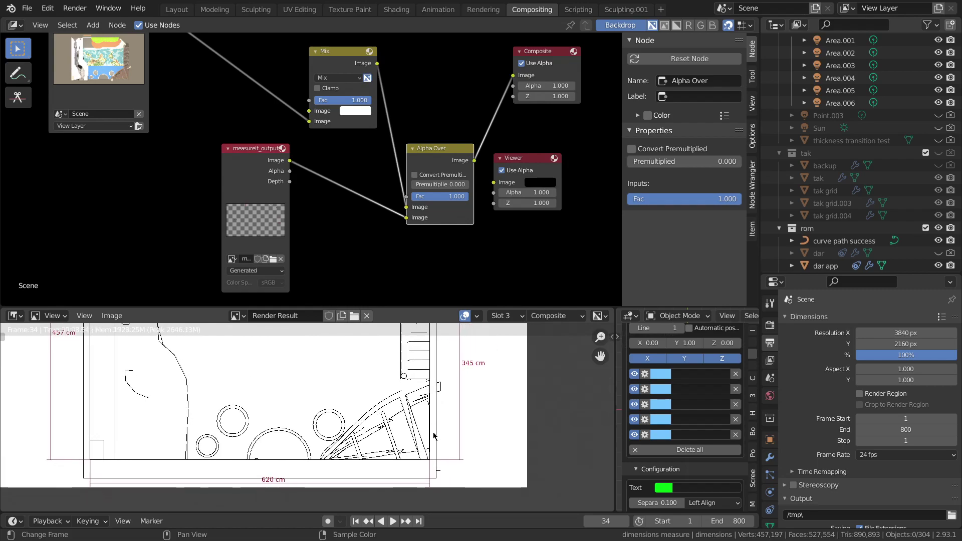
scroll(687, 401, up, 6)
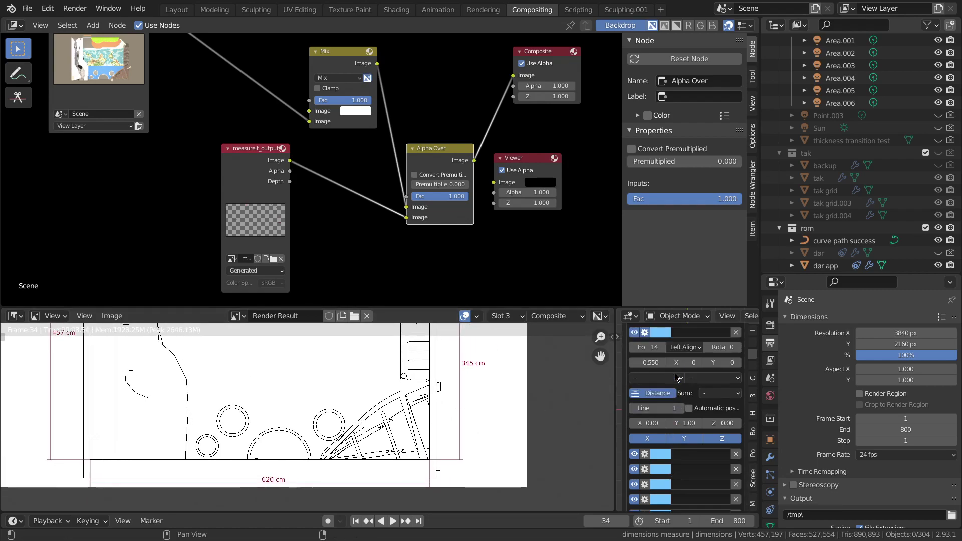
middle_drag(457, 407, 461, 386)
scroll(461, 387, up, 4)
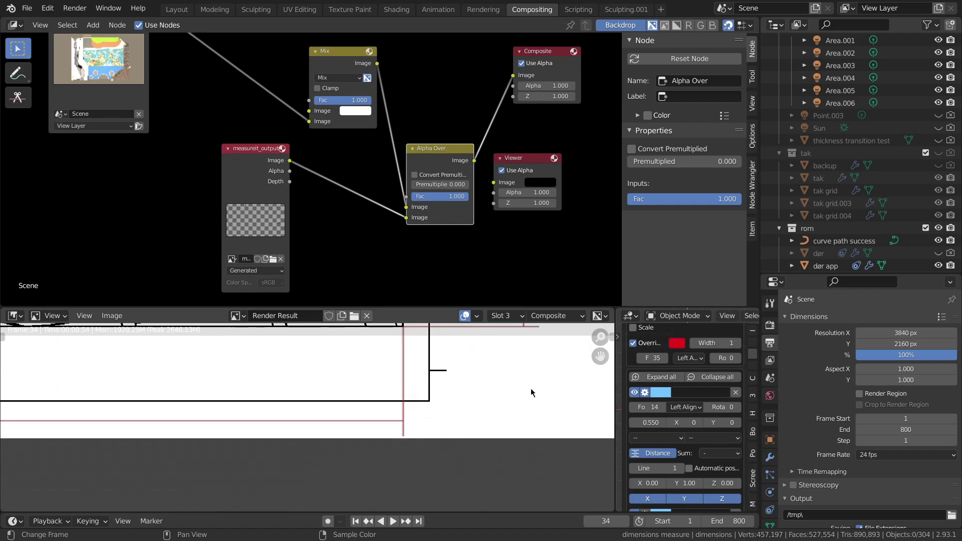
- Set the MeasureIt override line width to 2 and its font size to 40
click(717, 343)
key(Return)
scroll(660, 365, up, 1)
click(655, 381)
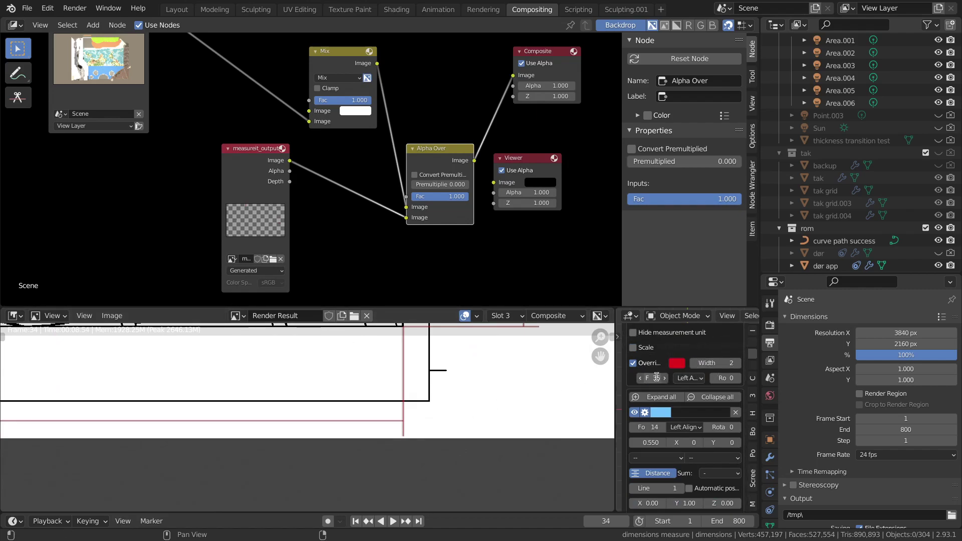
text(40)
key(Return)
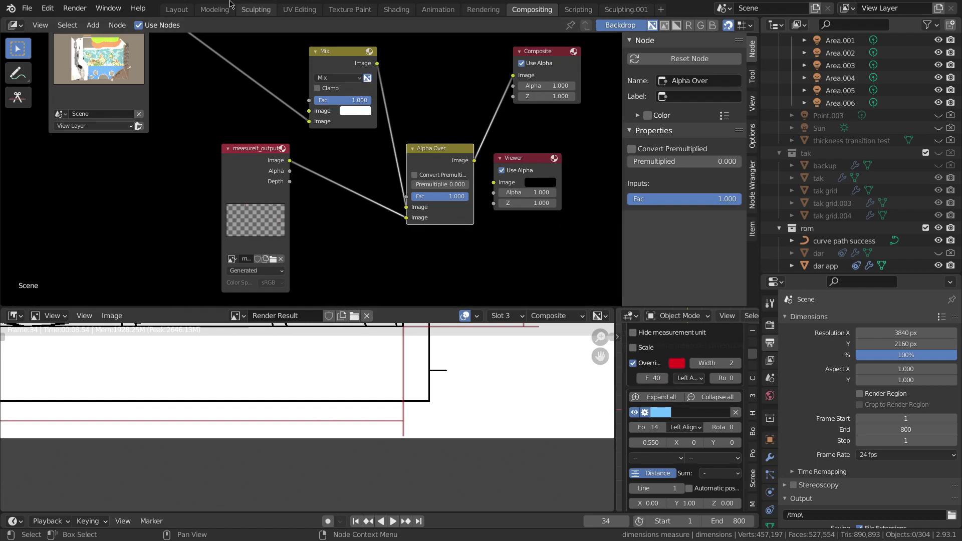
- Render the MeasureIt overlay again from the Layout workspace and return to the Compositing workspace
click(176, 10)
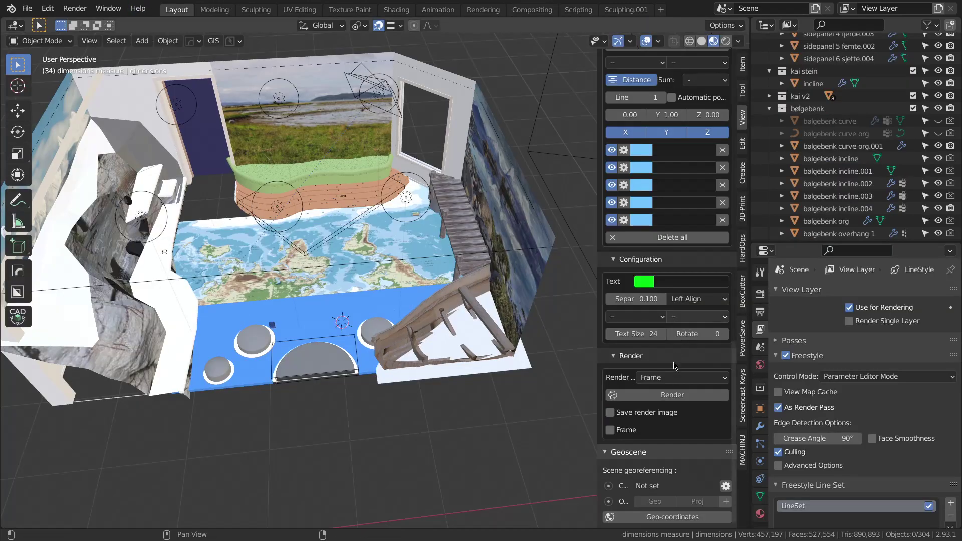
click(670, 395)
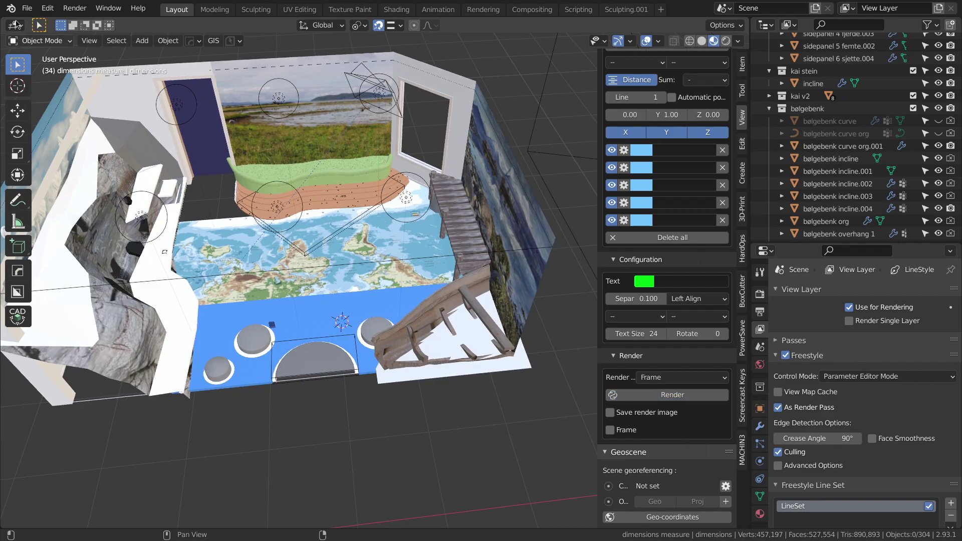
click(15, 25)
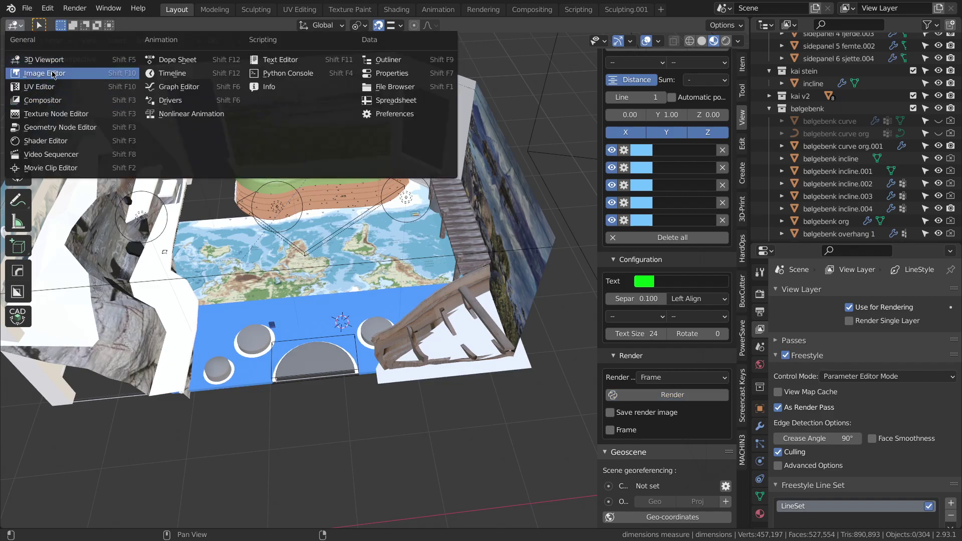
click(532, 9)
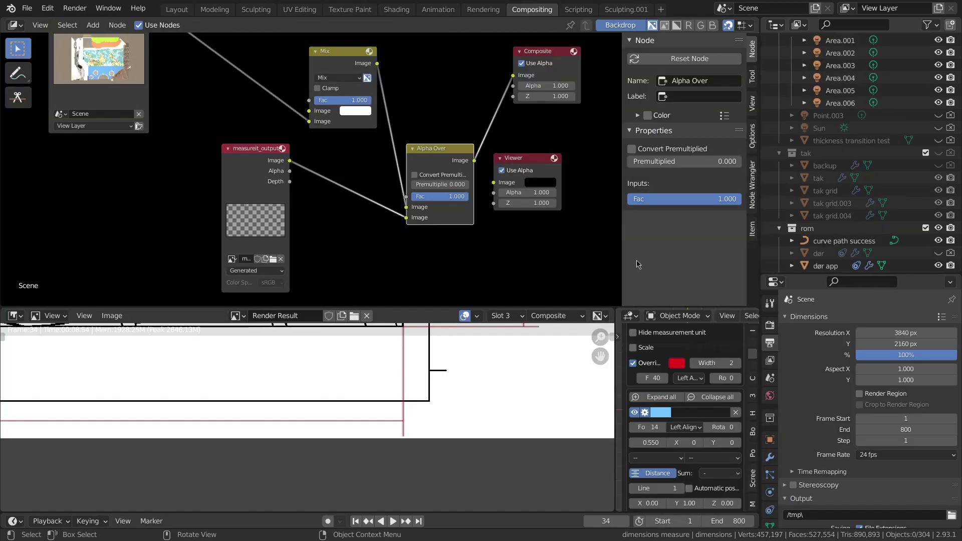
drag(615, 326, 464, 326)
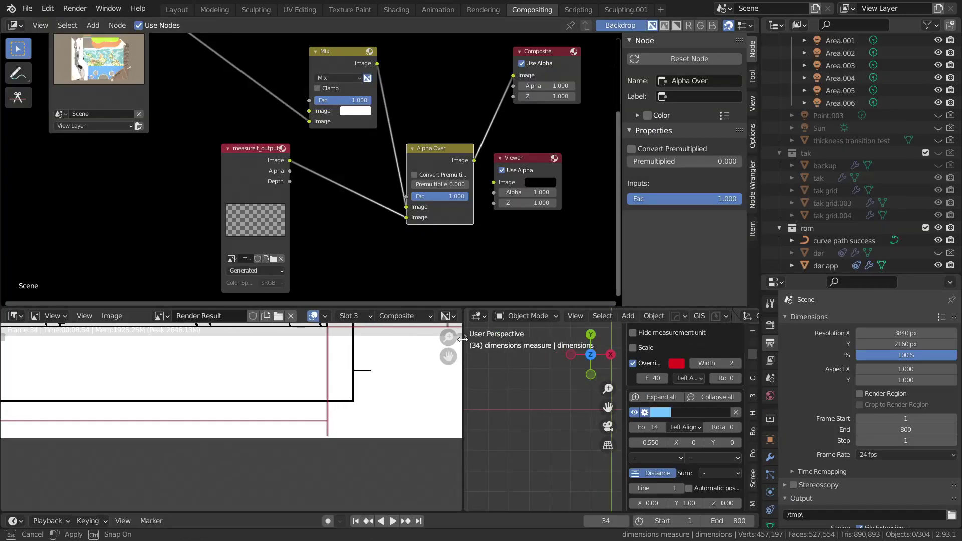
click(484, 317)
click(486, 315)
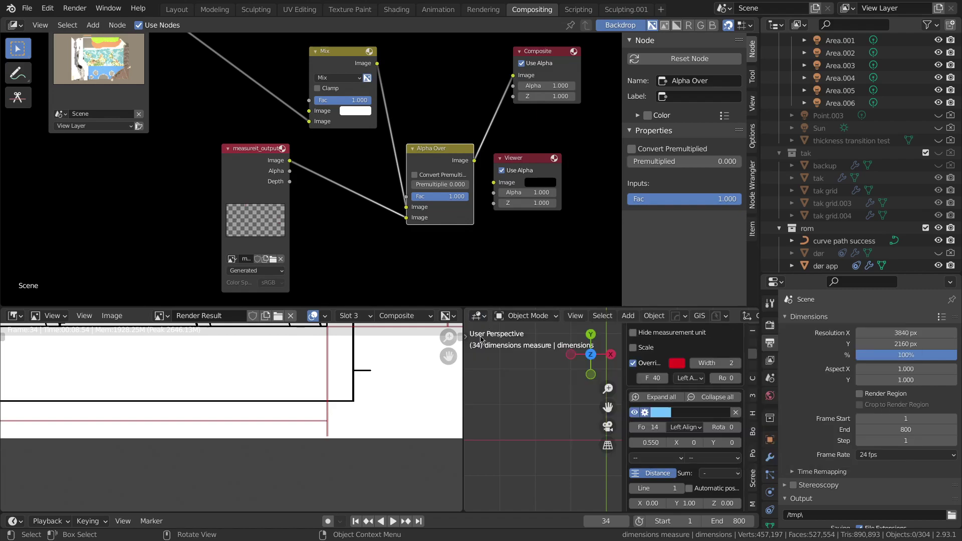
drag(464, 354, 606, 354)
scroll(705, 431, down, 3)
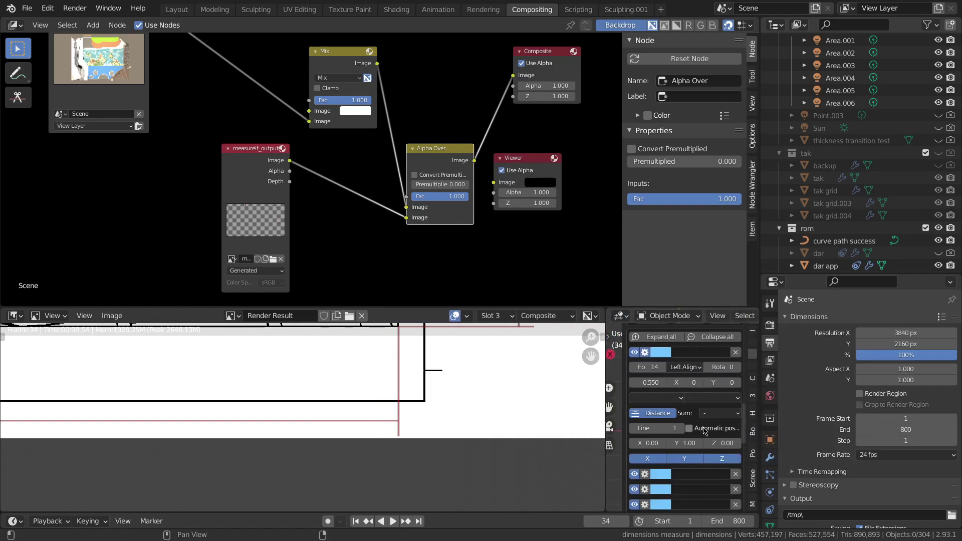
- Reattach the MeasureIt output image link to the Alpha Over node in the Compositing workspace and check the refreshed dimension lines
click(171, 13)
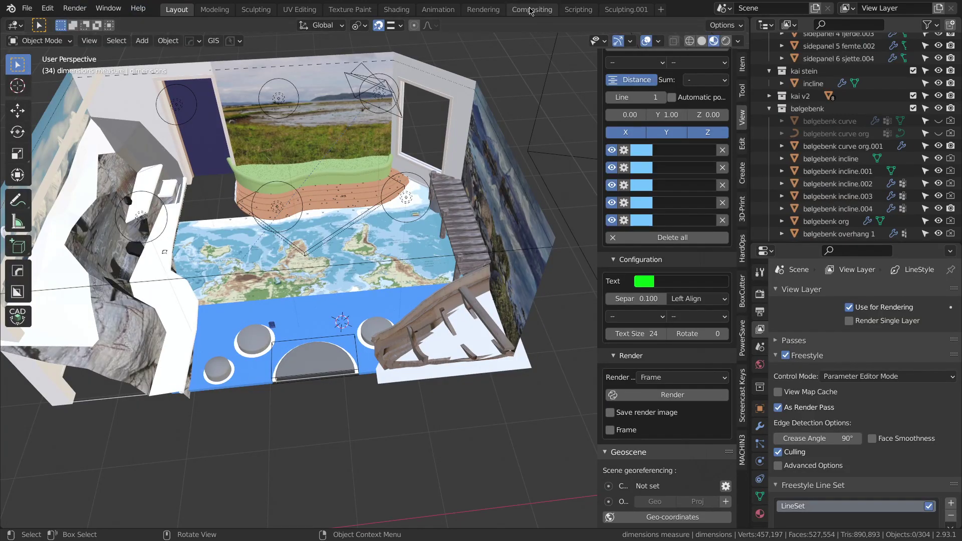
click(530, 11)
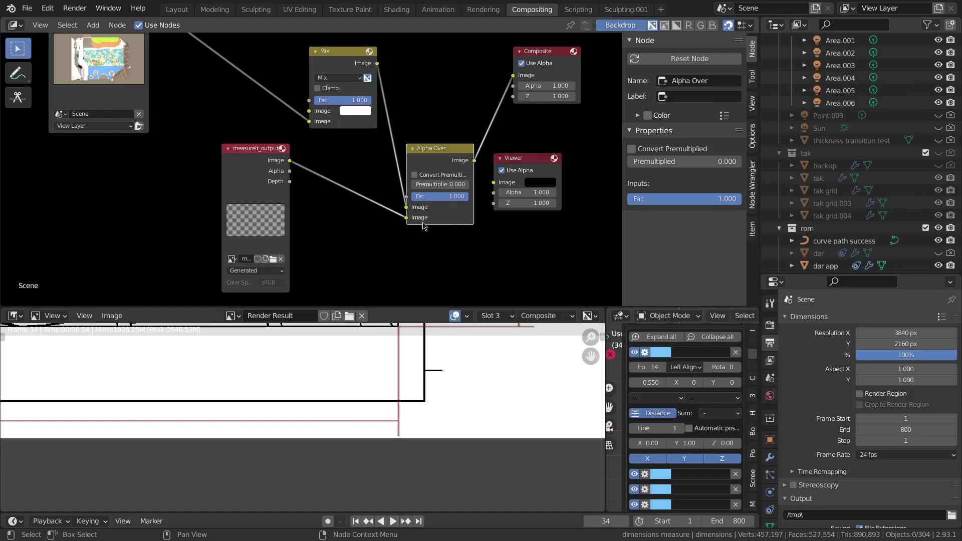
mouse_move(406, 219)
mouse_down()
mouse_move(390, 219)
mouse_move(406, 218)
mouse_up()
scroll(423, 405, up, 3)
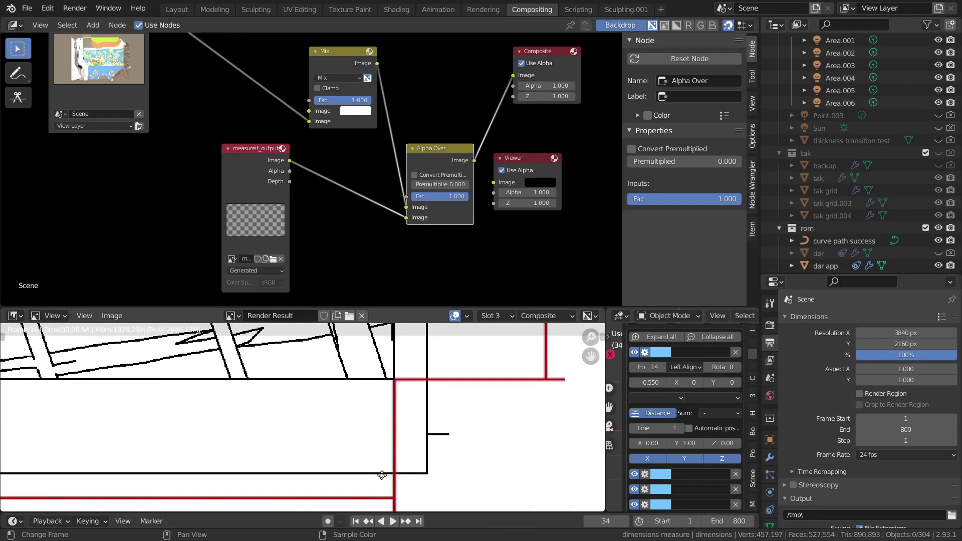
scroll(689, 434, down, 8)
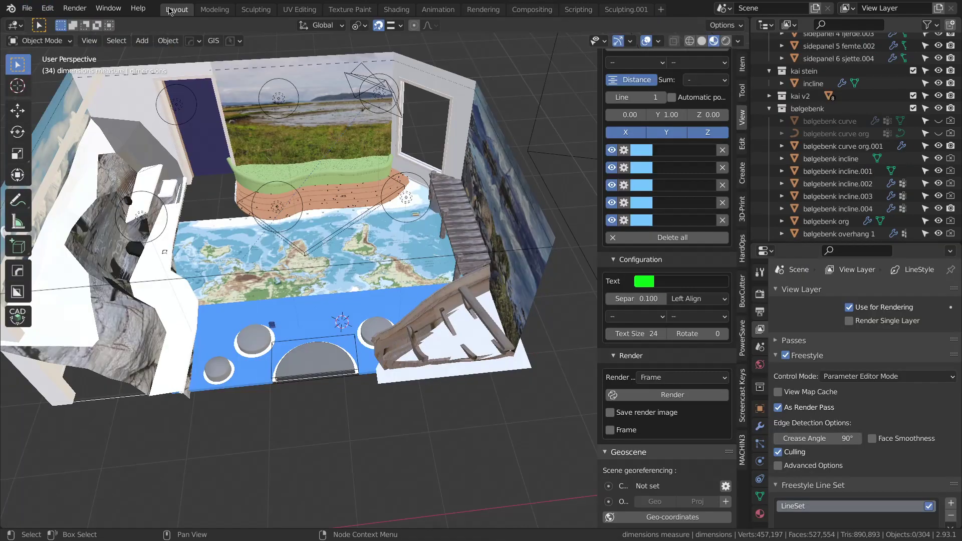
- Show the MeasureIt dimensions in the 3D viewport of the Layout workspace
click(177, 9)
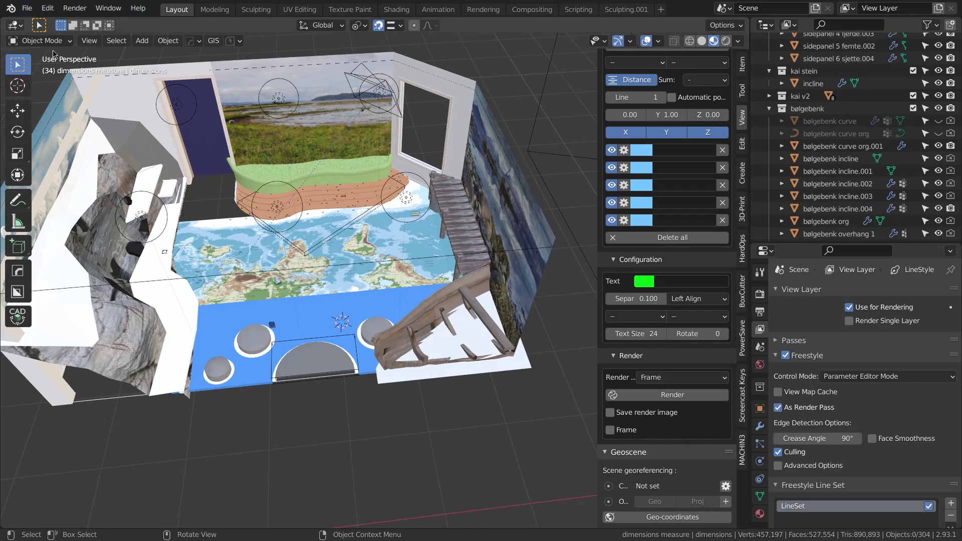
scroll(742, 131, up, 15)
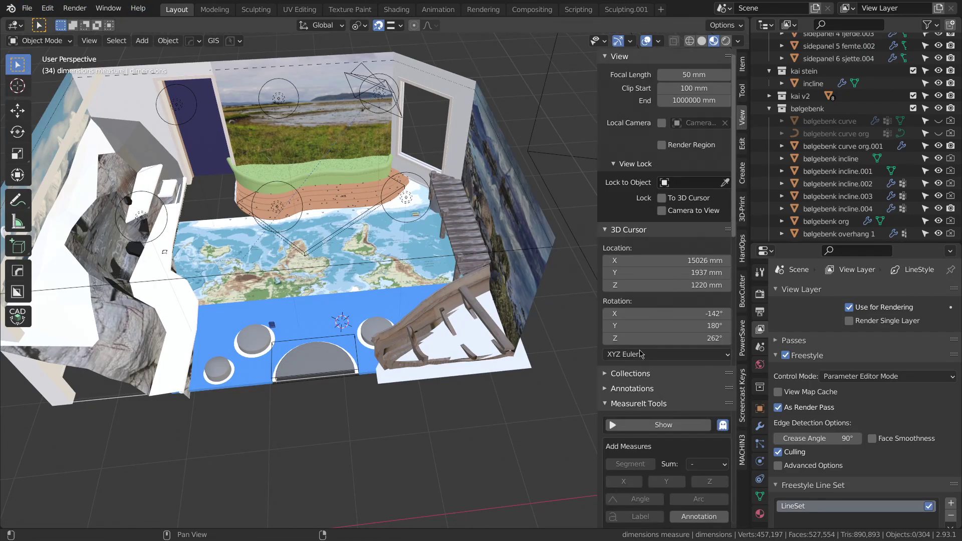
scroll(653, 334, down, 13)
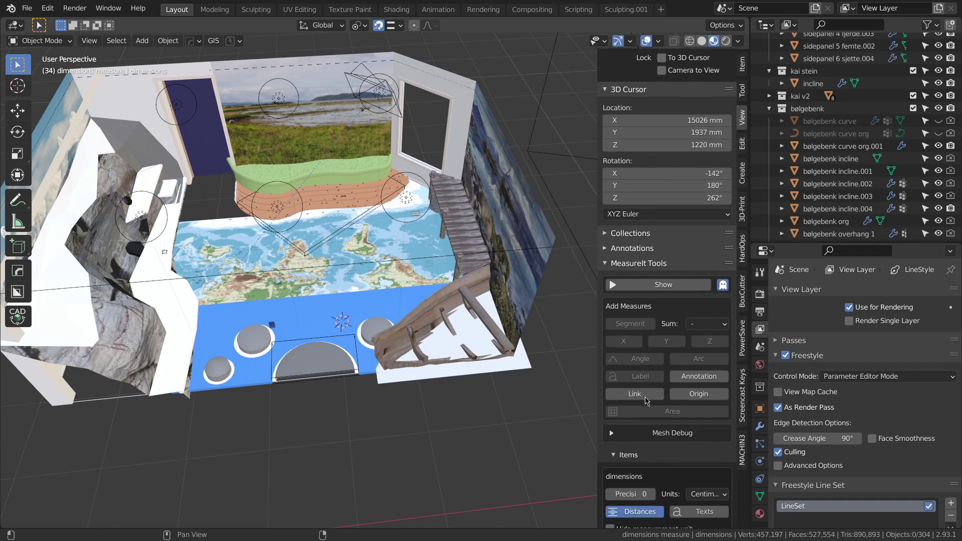
scroll(650, 400, up, 1)
click(656, 184)
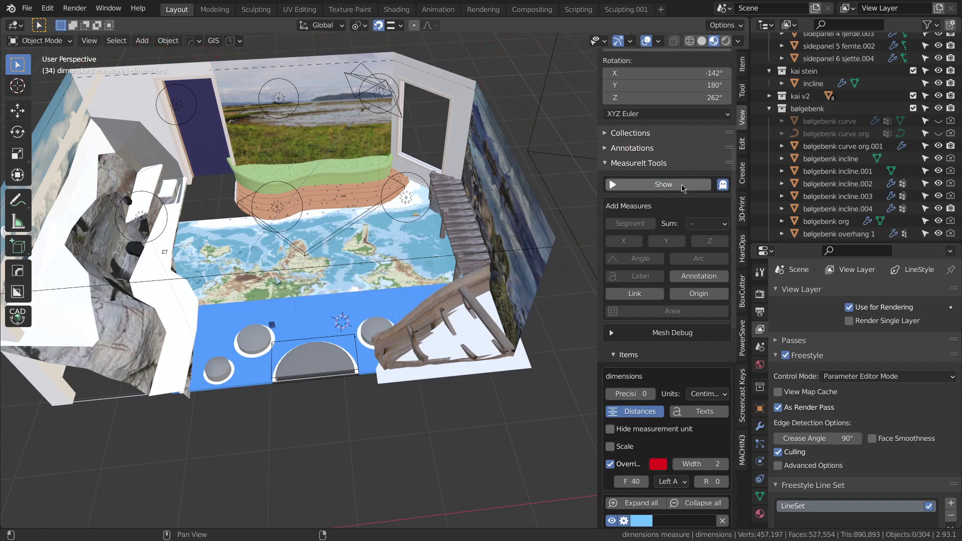
click(659, 186)
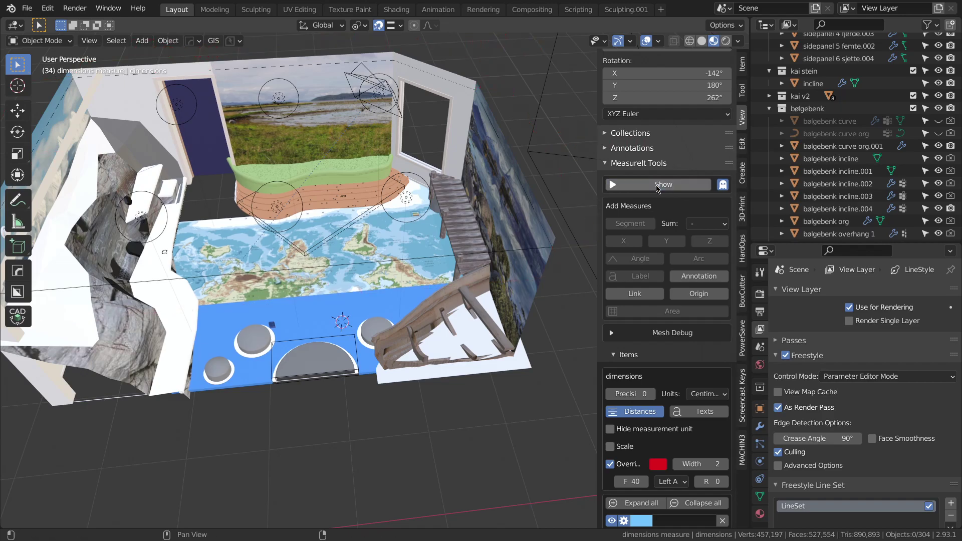
click(660, 185)
- Render the MeasureIt overlay with the dimensions shown, keeping the Frame render type
scroll(668, 455, down, 12)
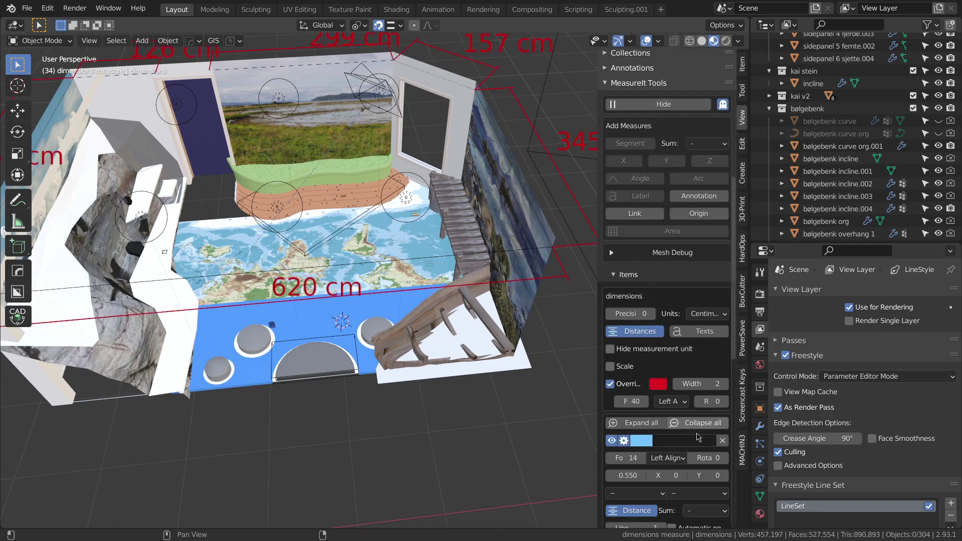
scroll(667, 455, down, 12)
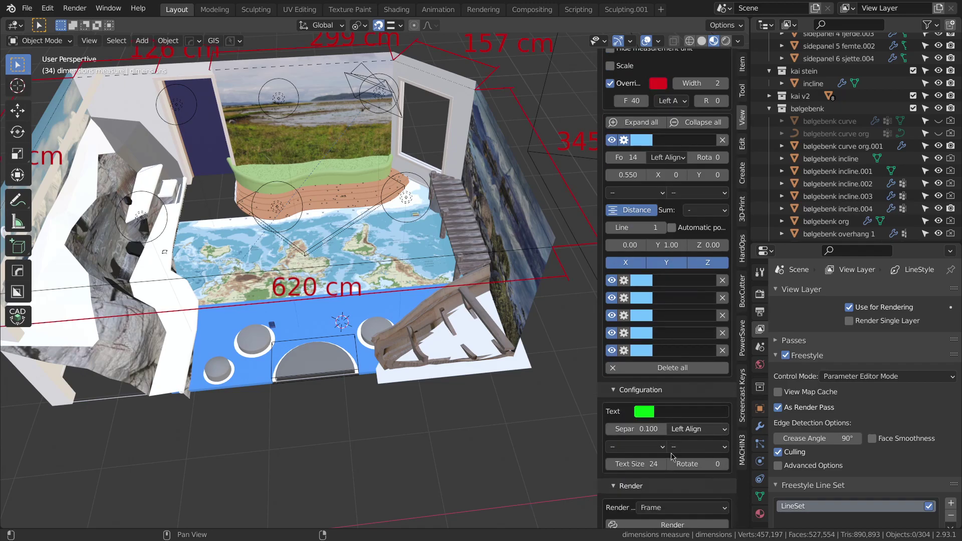
click(673, 407)
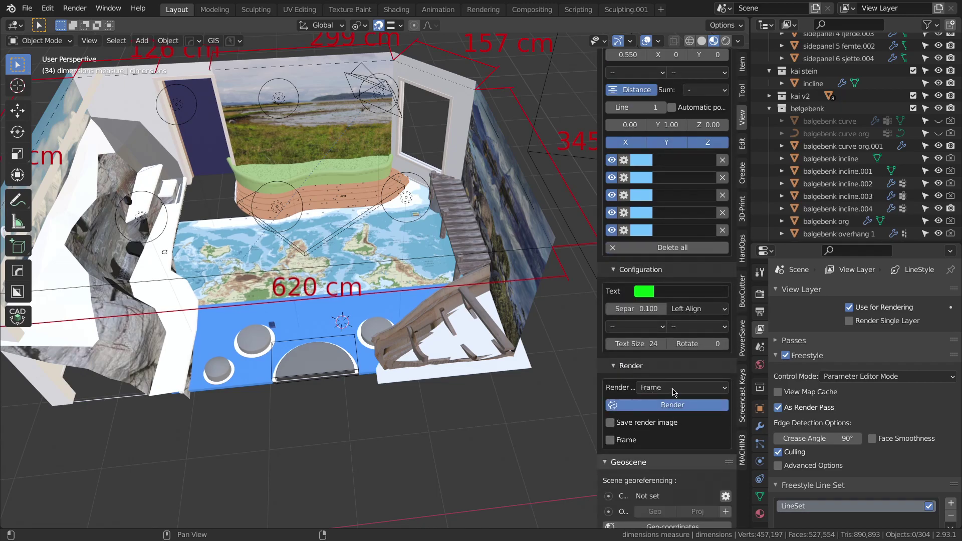